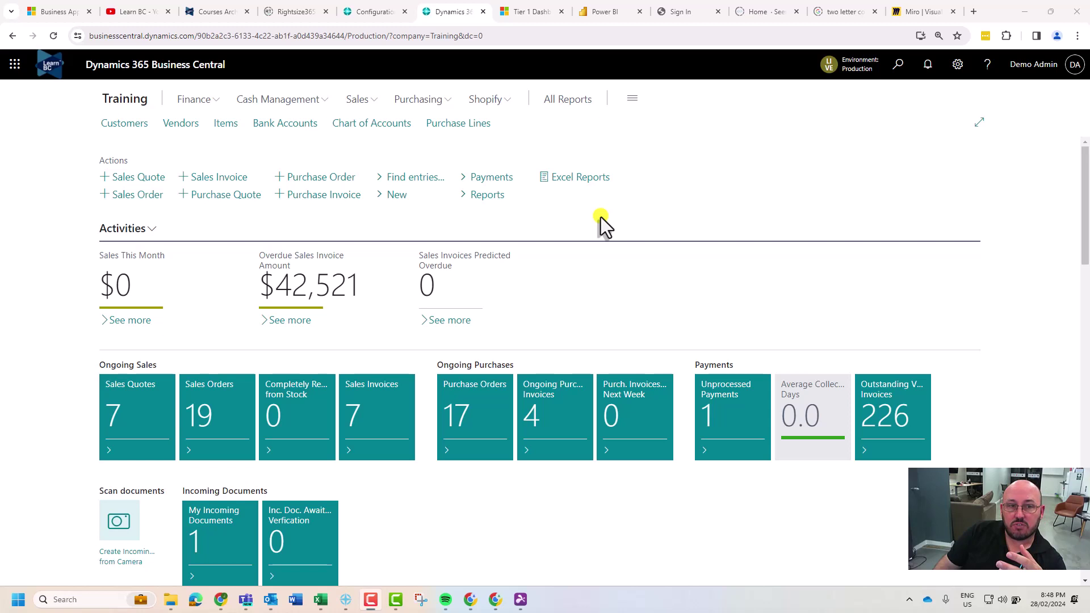
- Show the Purchasing menu in the role center navigation bar
left_click(427, 104)
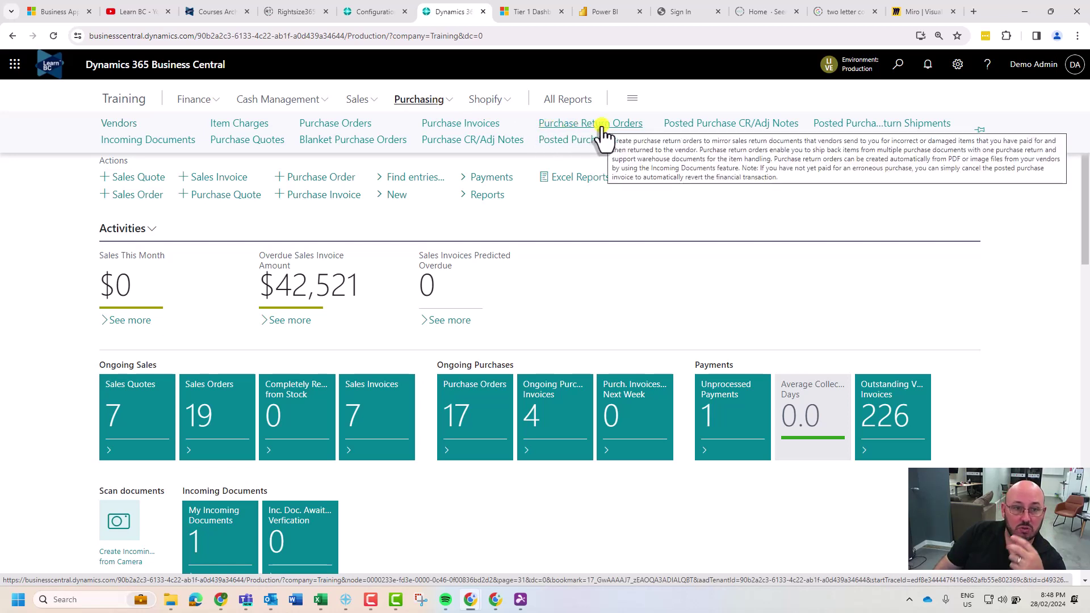
- Create new purchase credit/adjustment note 109001 for vendor Rightsize 365 Pty Ltd
left_click(442, 142)
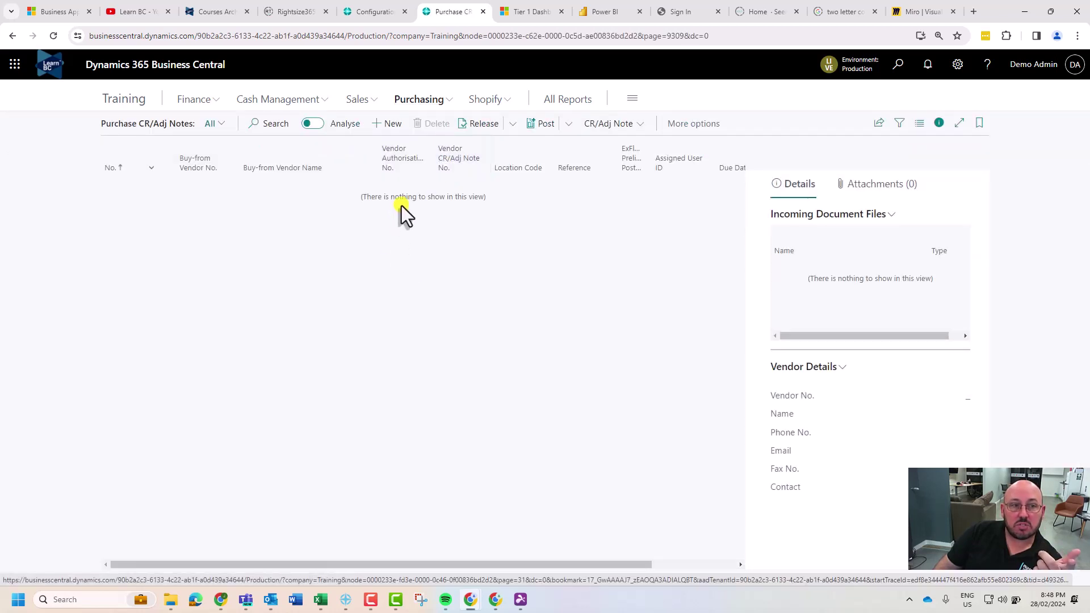
left_click(390, 123)
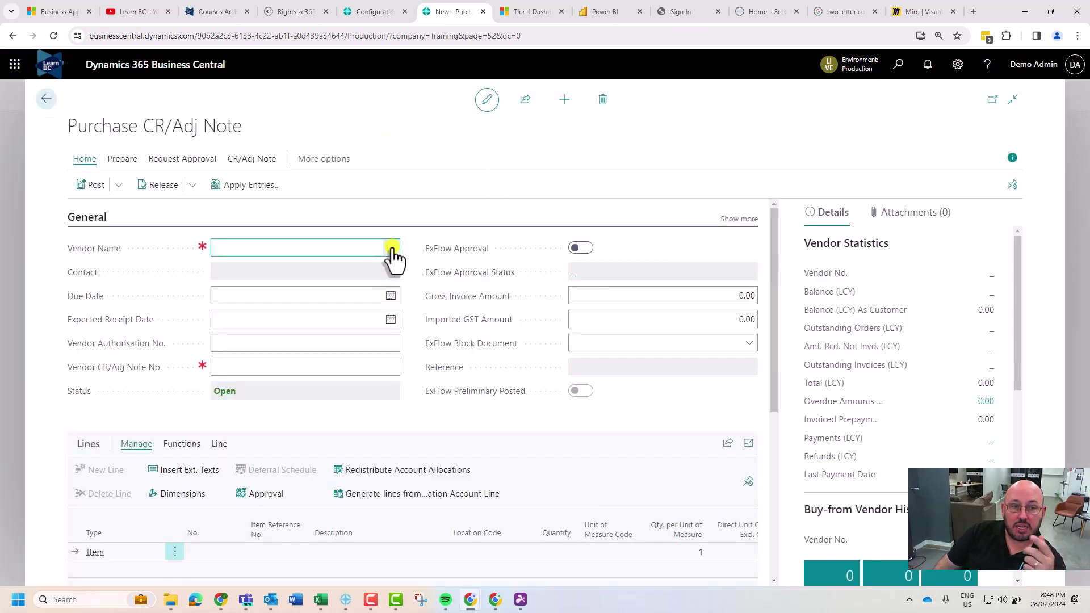
left_click(391, 248)
left_click(316, 383)
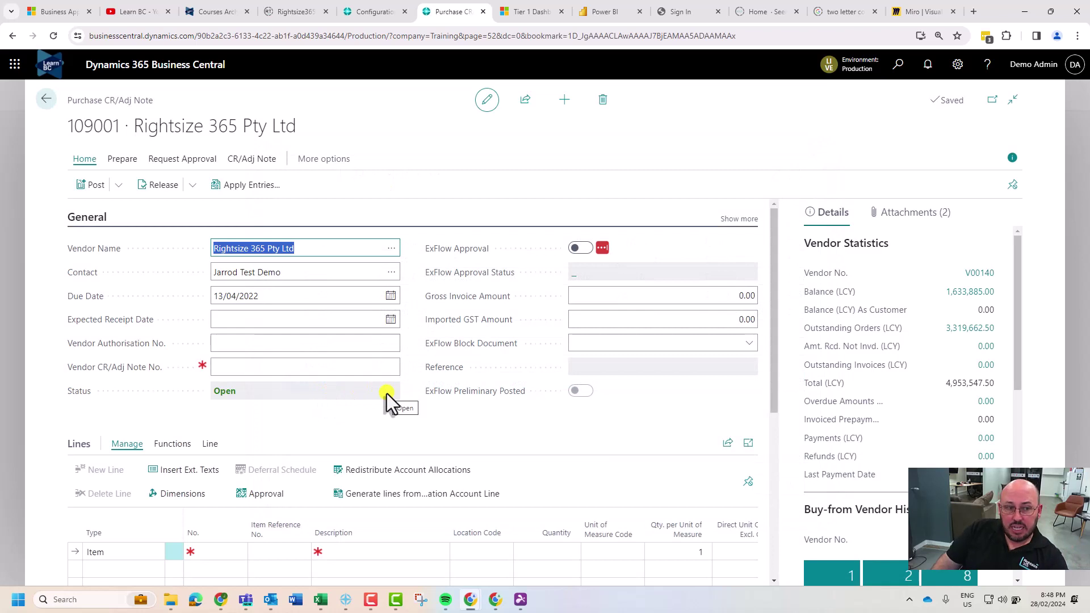
left_click(428, 418)
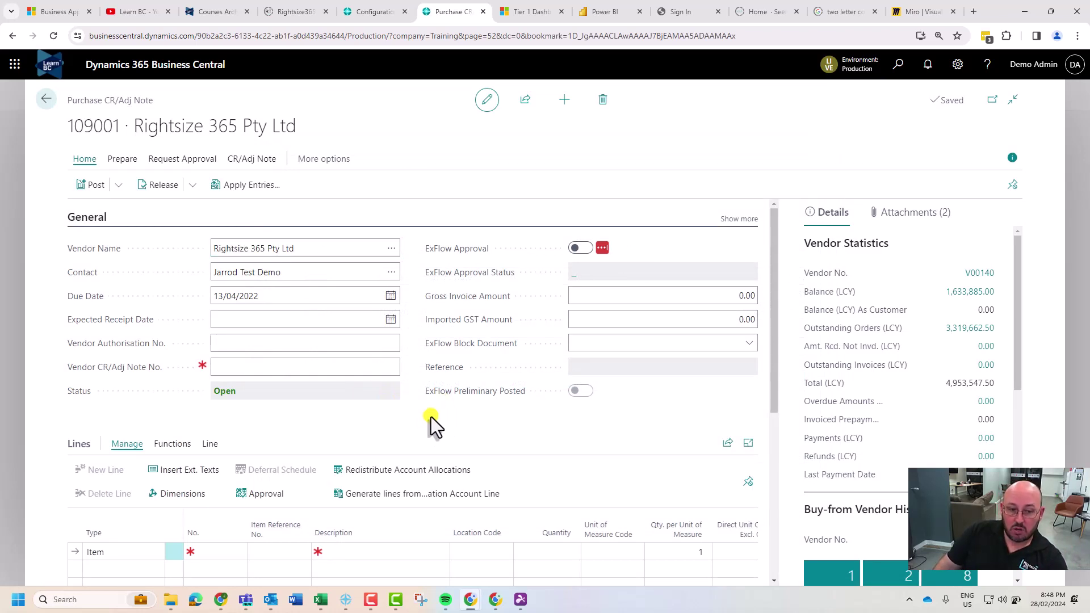
left_click(126, 160)
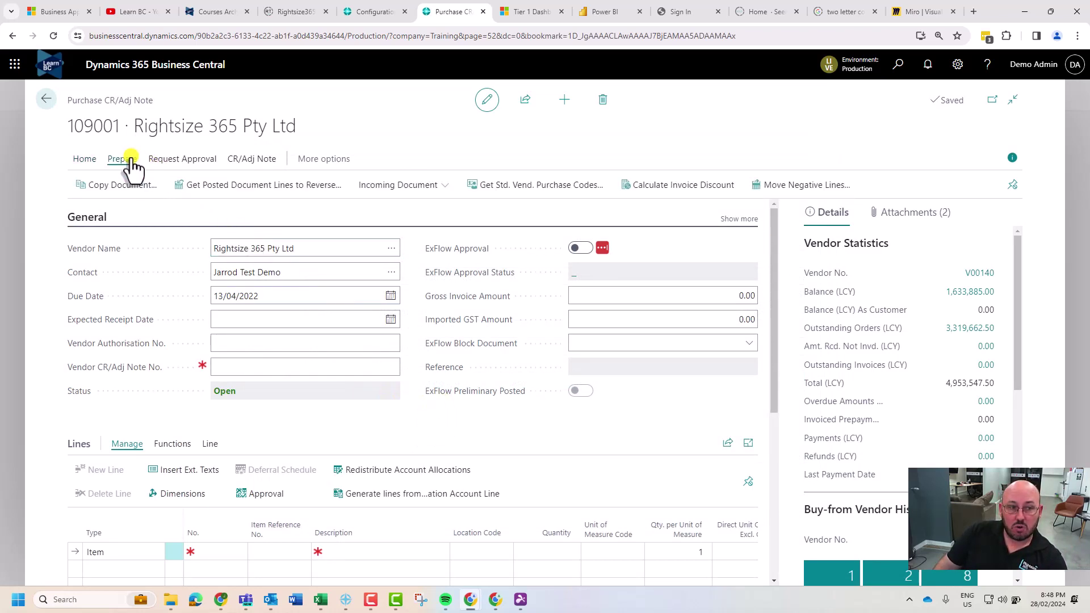
- Open Get Posted Document Lines to Reverse, showing posted invoice lines
left_click(258, 187)
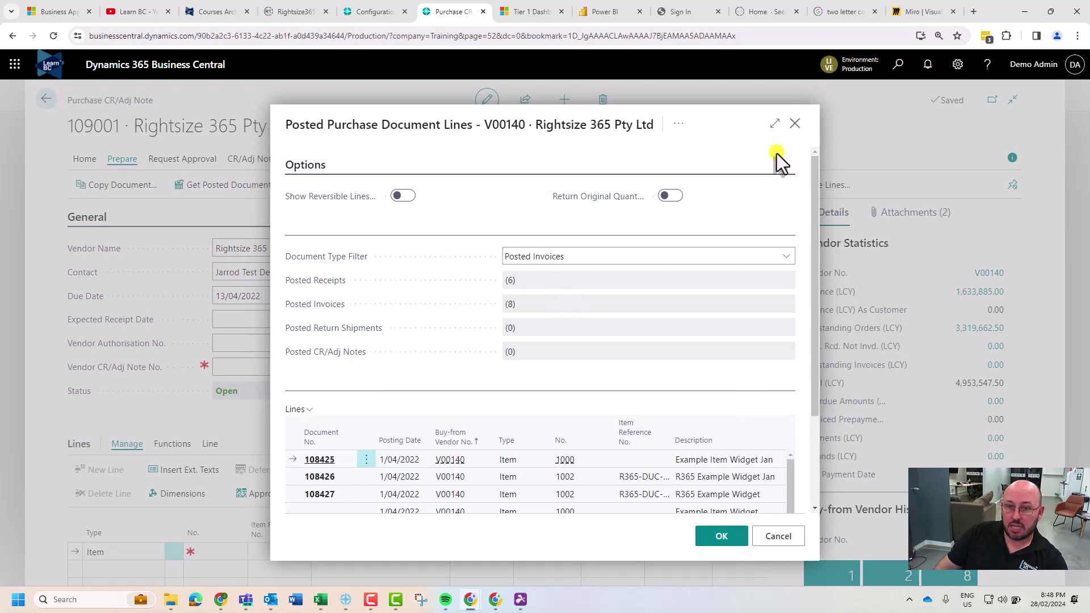
left_click_drag(807, 342, 799, 367)
left_click(632, 172)
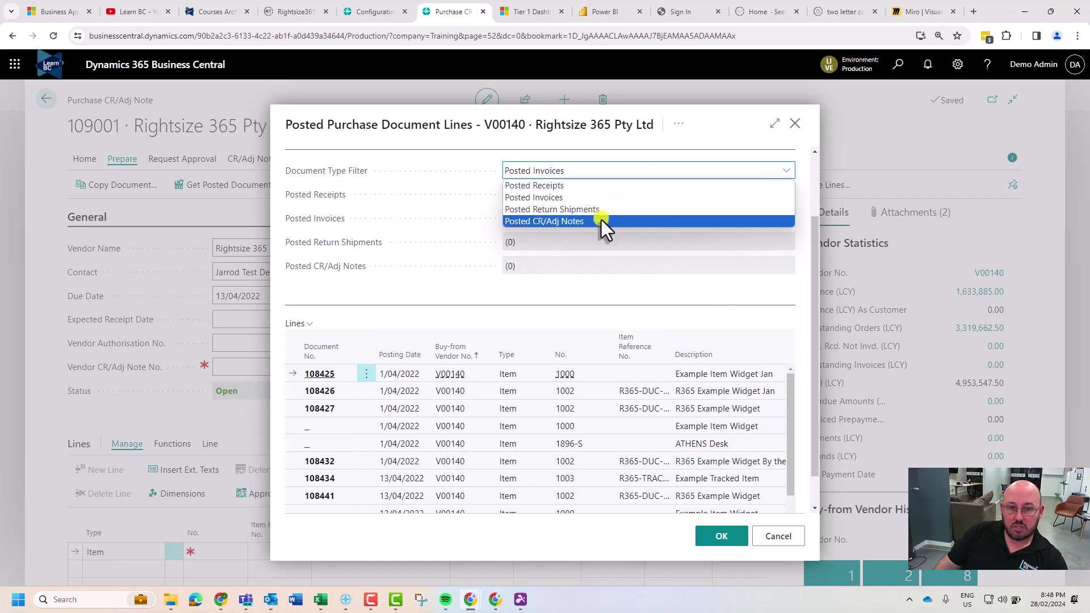
left_click(612, 185)
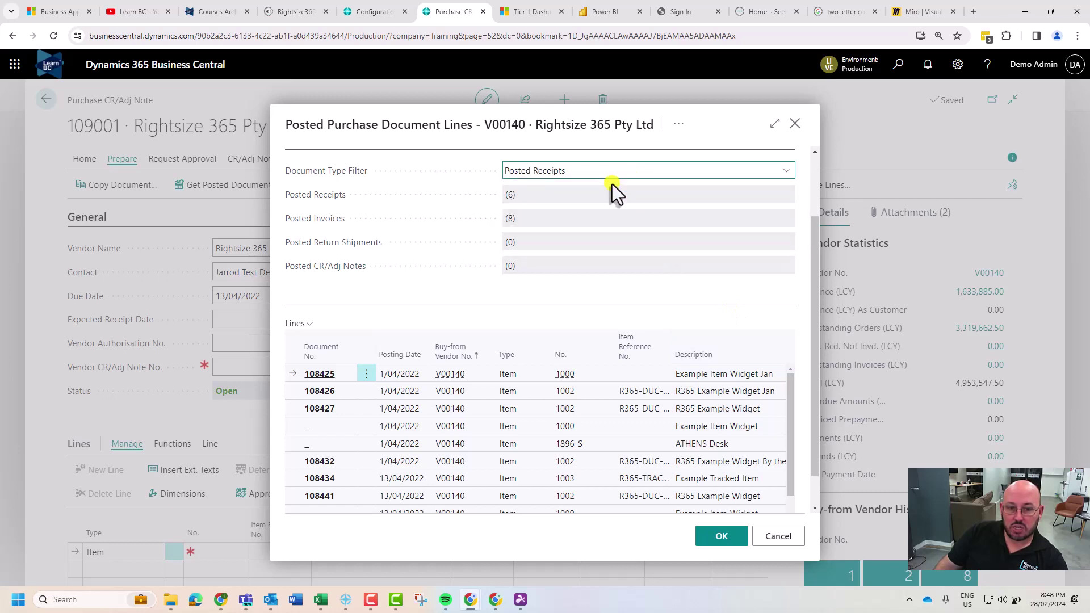
left_click(634, 170)
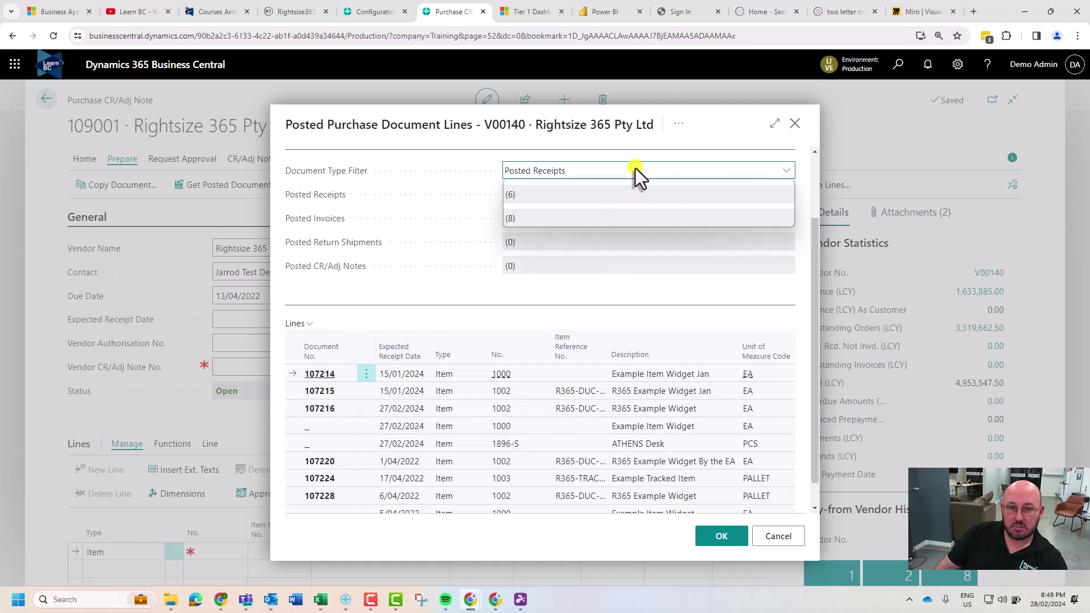
left_click(619, 197)
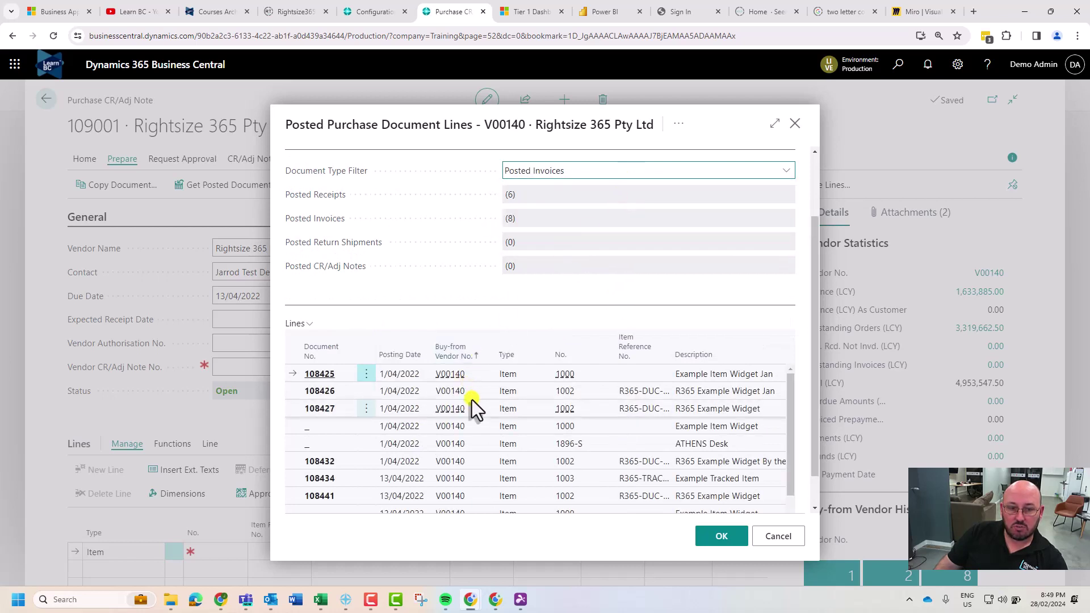
scroll(479, 414, "down", 4)
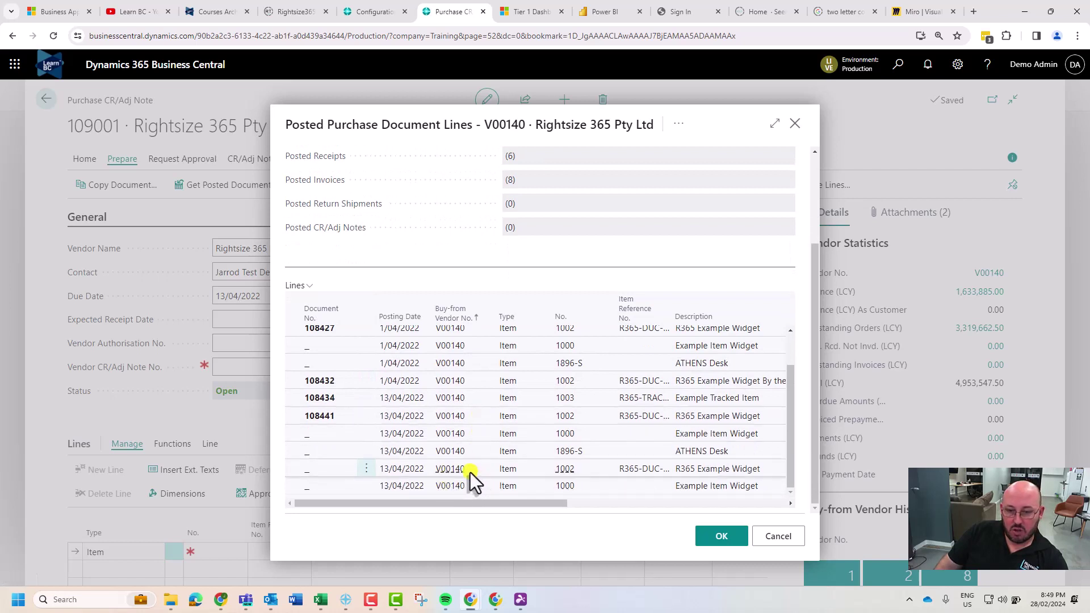
- Select the two 13/04/2022 lines, Example Item Widget and ATHENS Desk, and copy them in
left_click(404, 458)
left_click(636, 506)
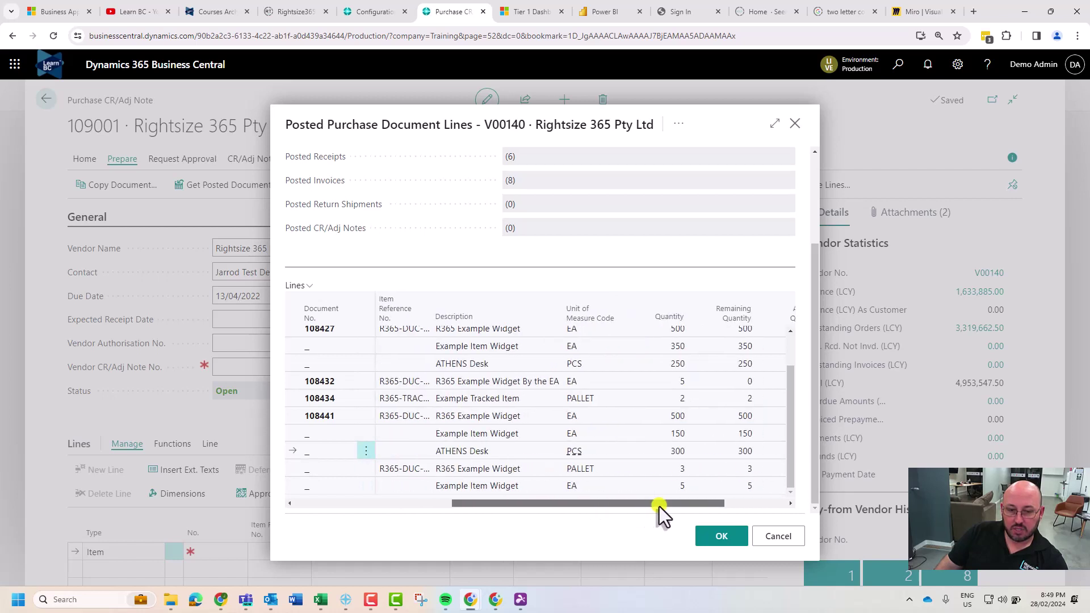
left_click_drag(660, 506, 426, 503)
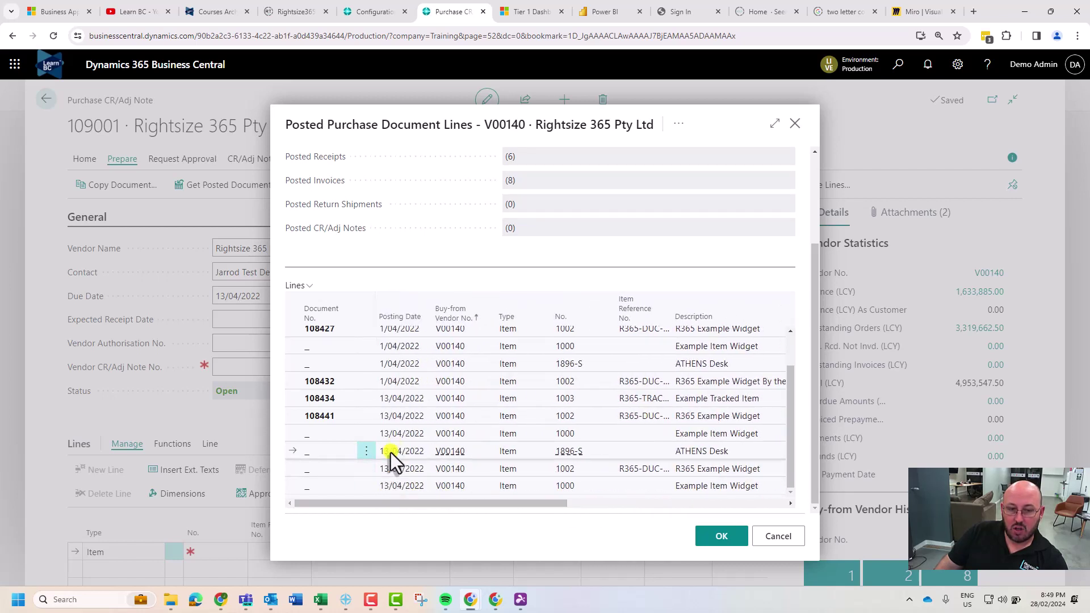
key("shift+Up")
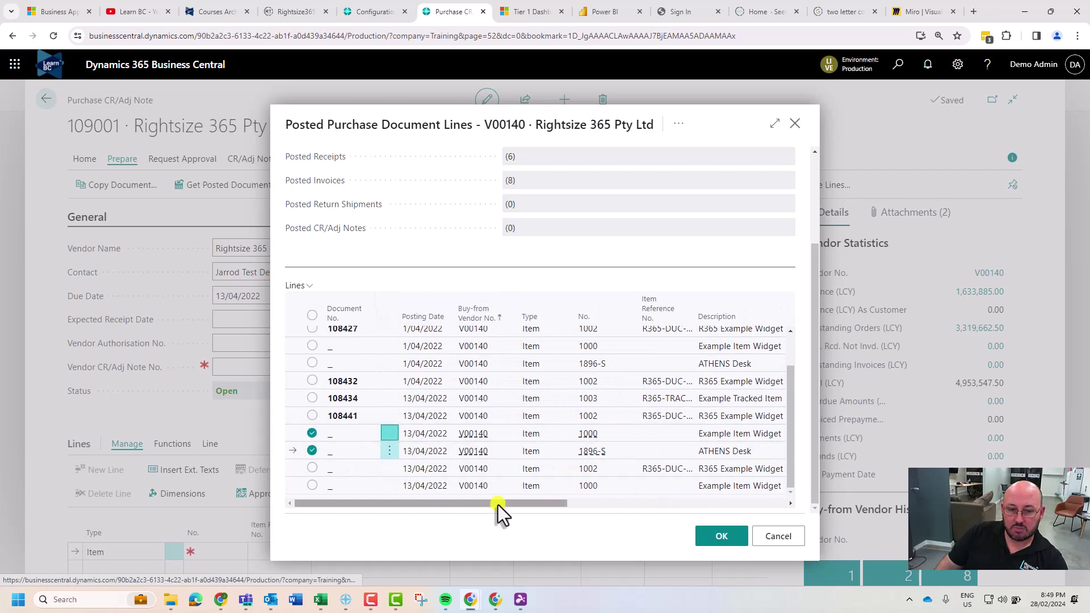
left_click(610, 505)
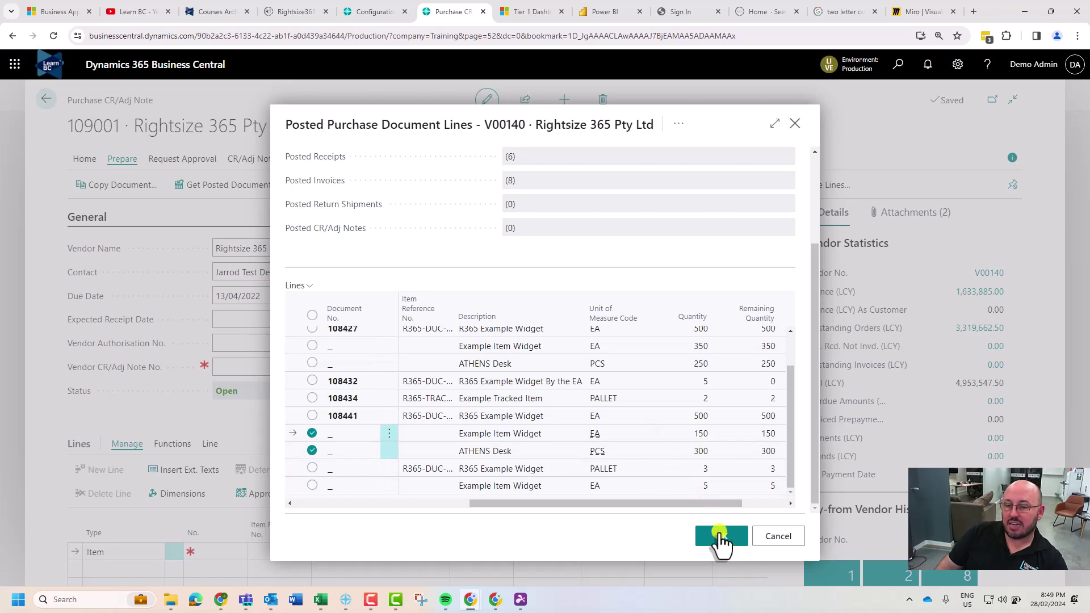
left_click_drag(718, 505, 516, 499)
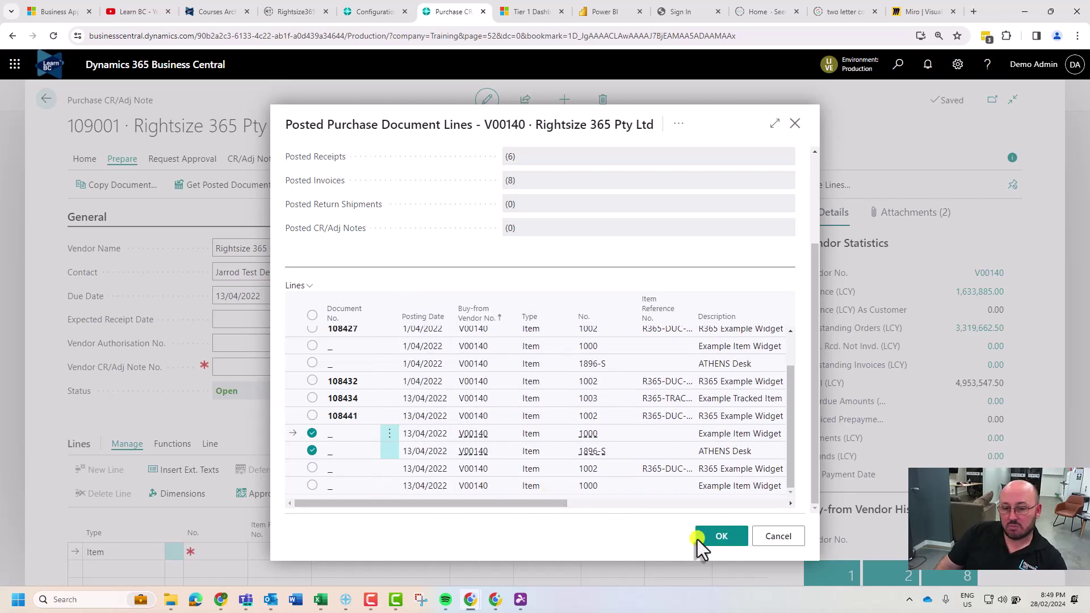
left_click(722, 537)
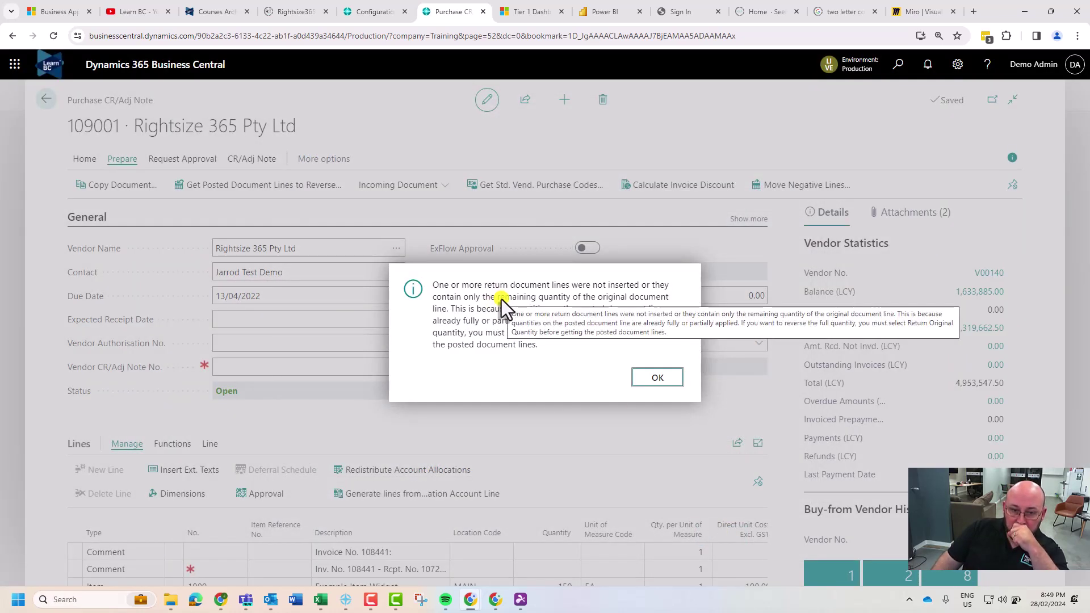
- Set quantity 5 on the Example Item Widget line and 3 on the ATHENS Desk line
left_click(657, 378)
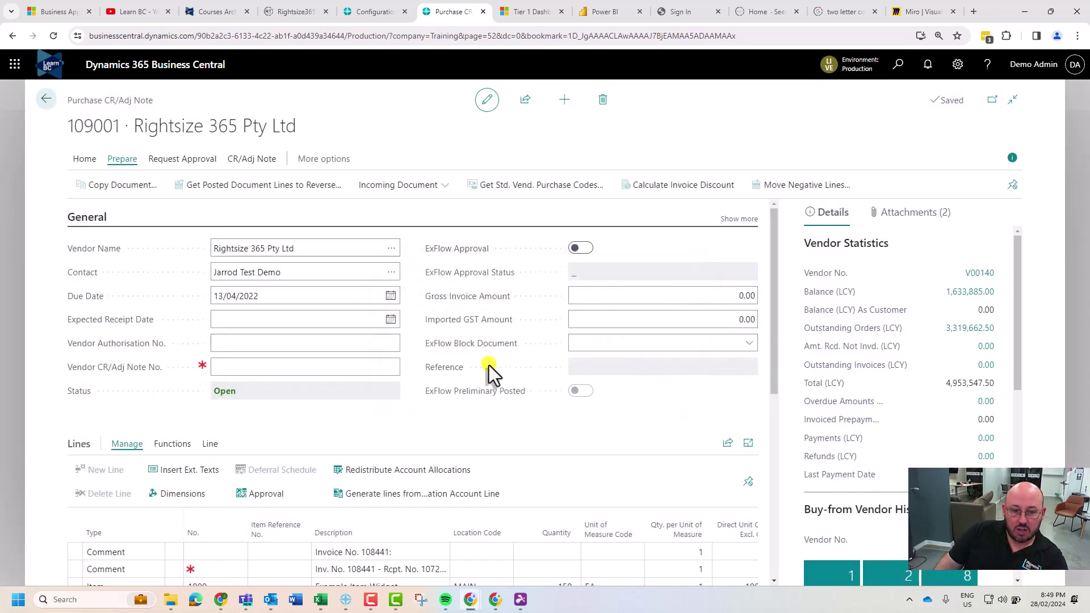
scroll(486, 368, "down", 2)
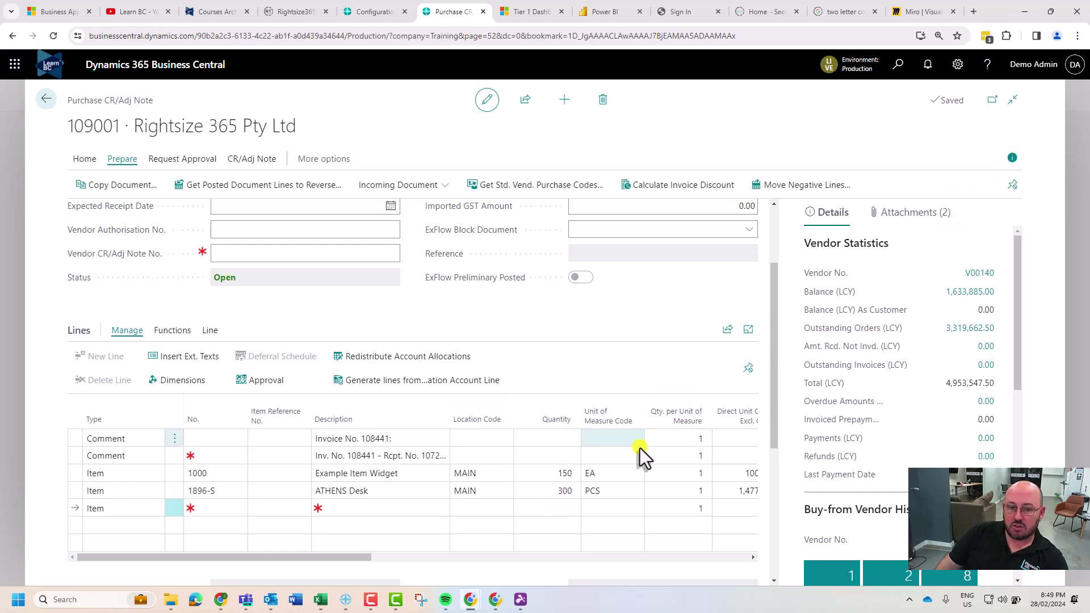
left_click(552, 474)
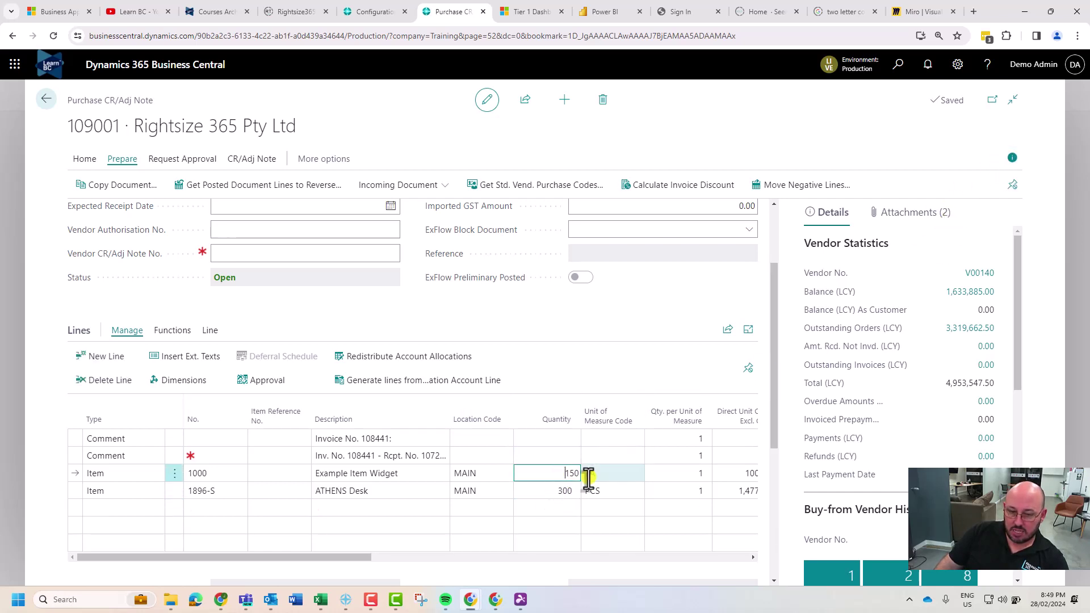
key("ctrl+a")
type("5")
key("Down")
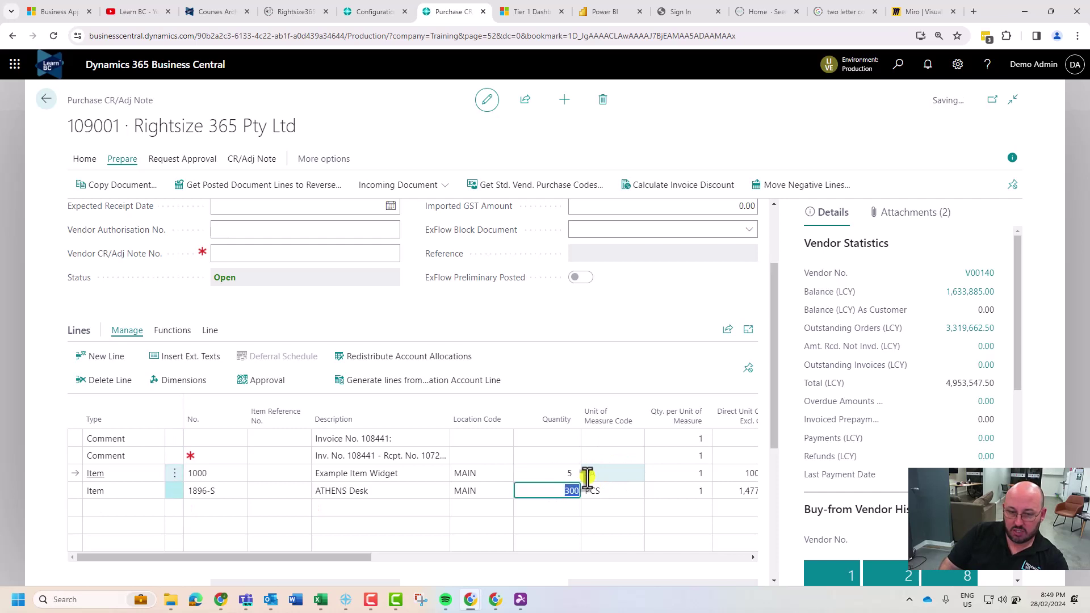
type("3")
key("Up")
scroll(583, 356, "down", 2)
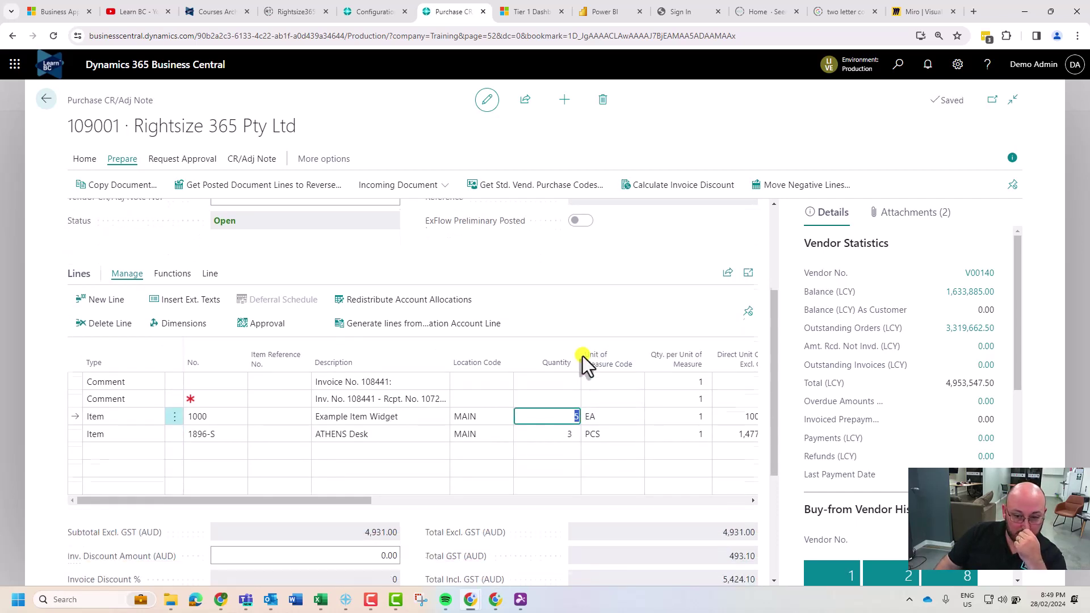
left_click_drag(360, 443, 456, 447)
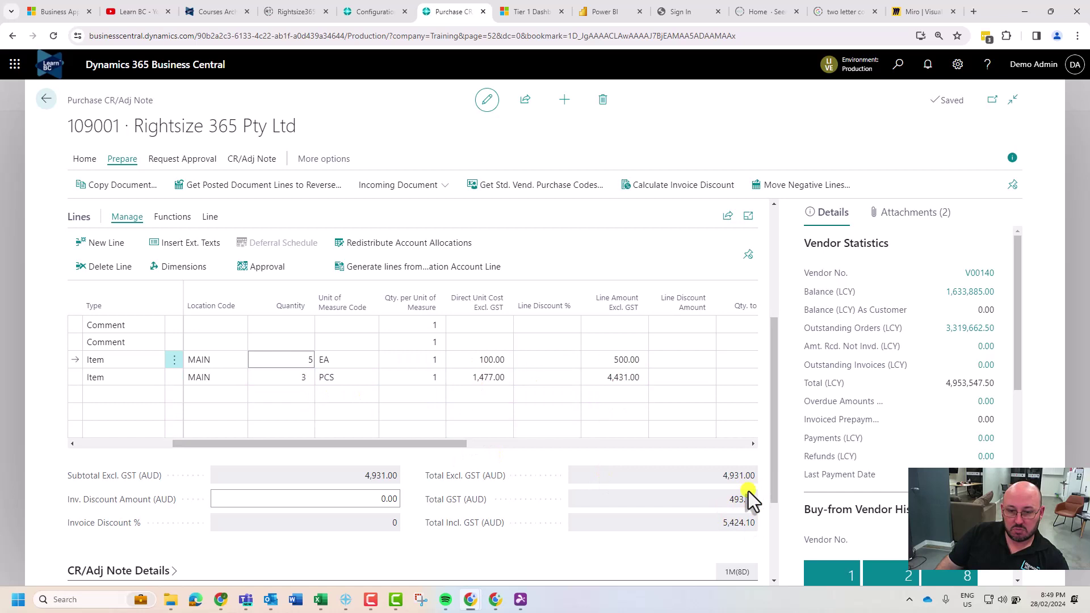
left_click_drag(458, 448, 217, 445)
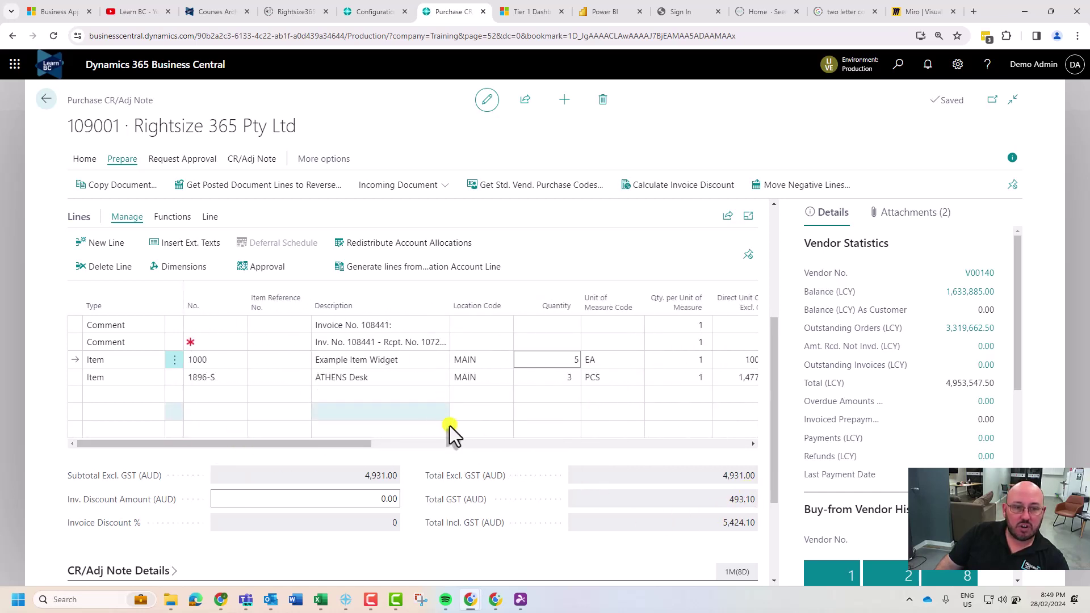
scroll(450, 429, "up", 1)
scroll(452, 434, "up", 3)
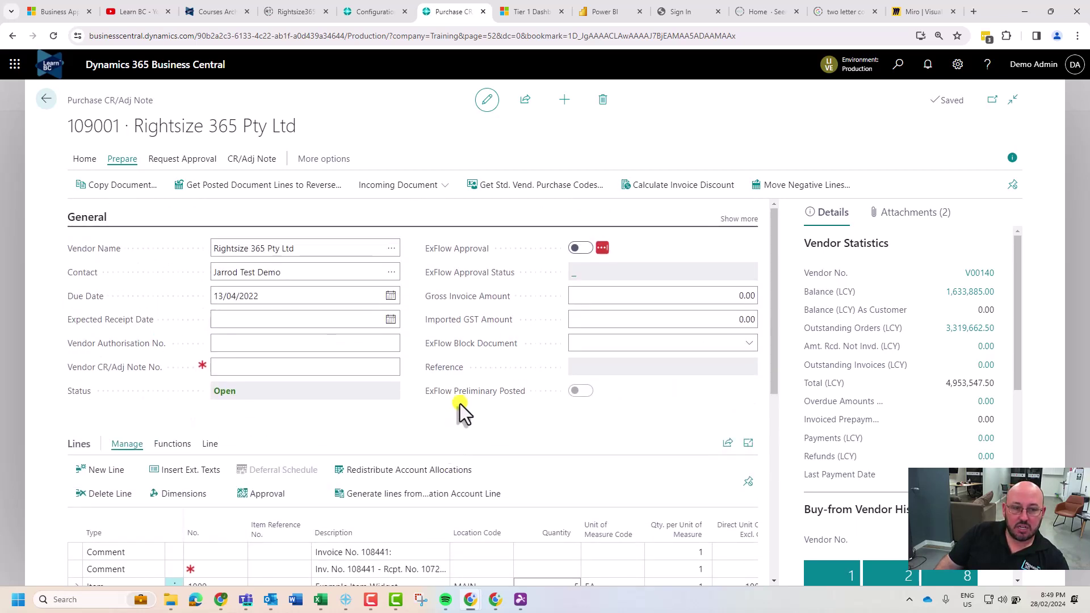
- Enter CN09809890 as the Vendor CR/Adj Note No
left_click(287, 367)
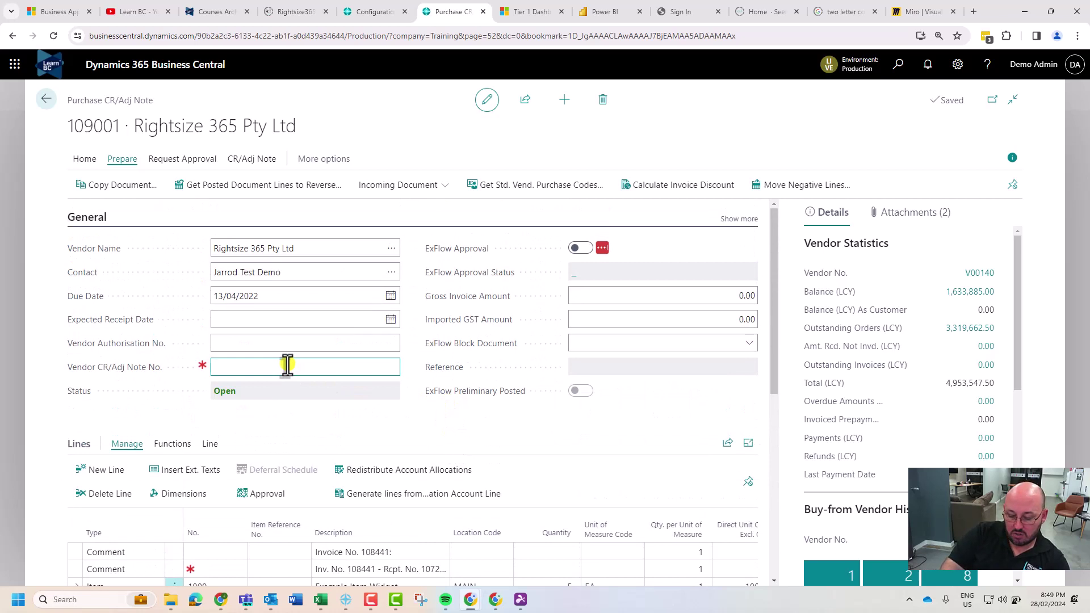
type("CN09809890")
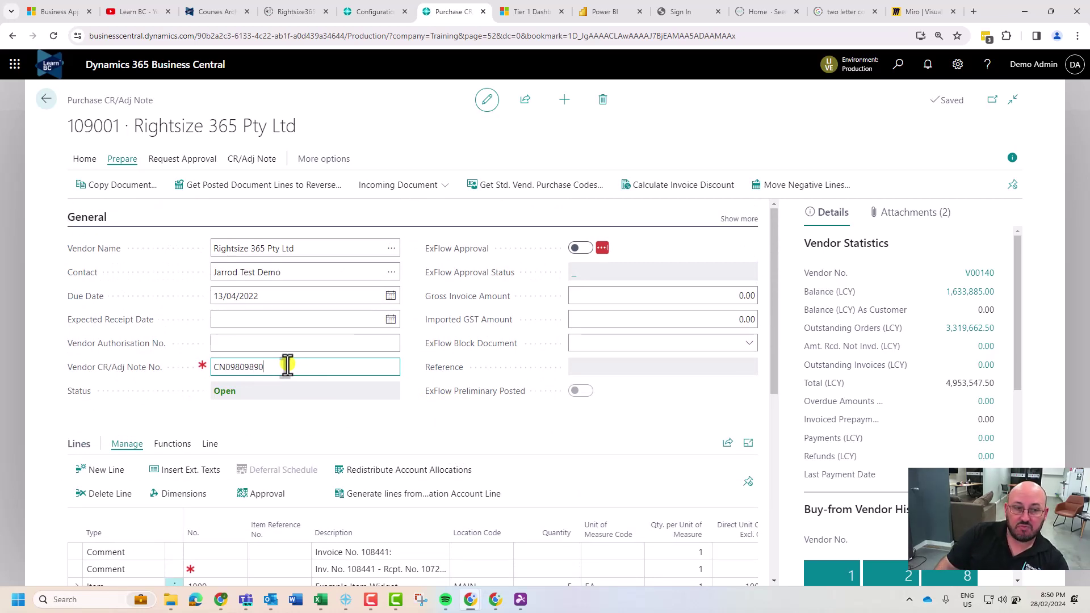
left_click(946, 218)
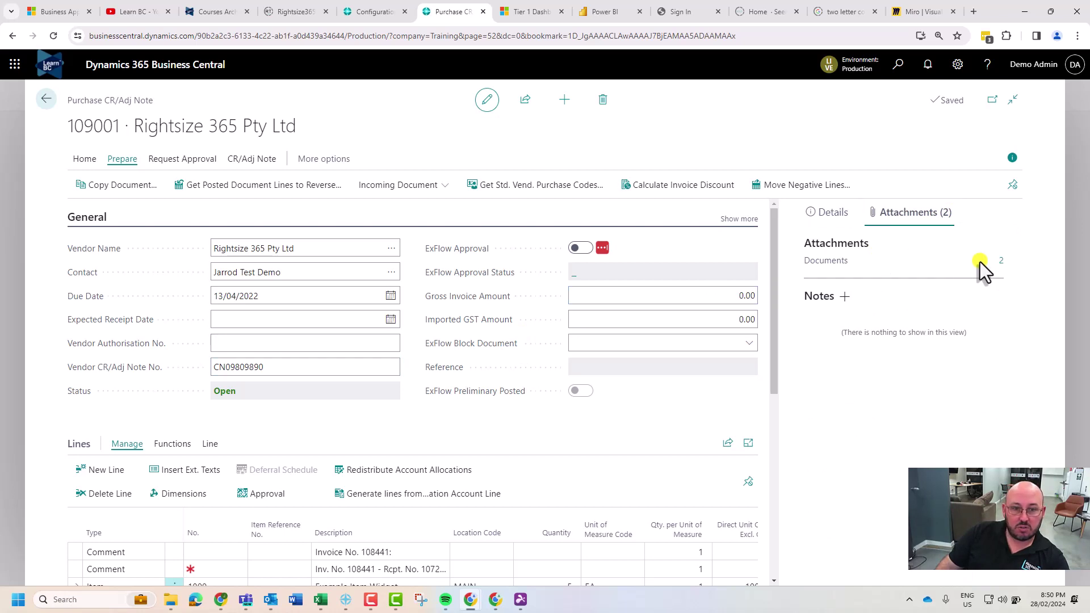
left_click(832, 215)
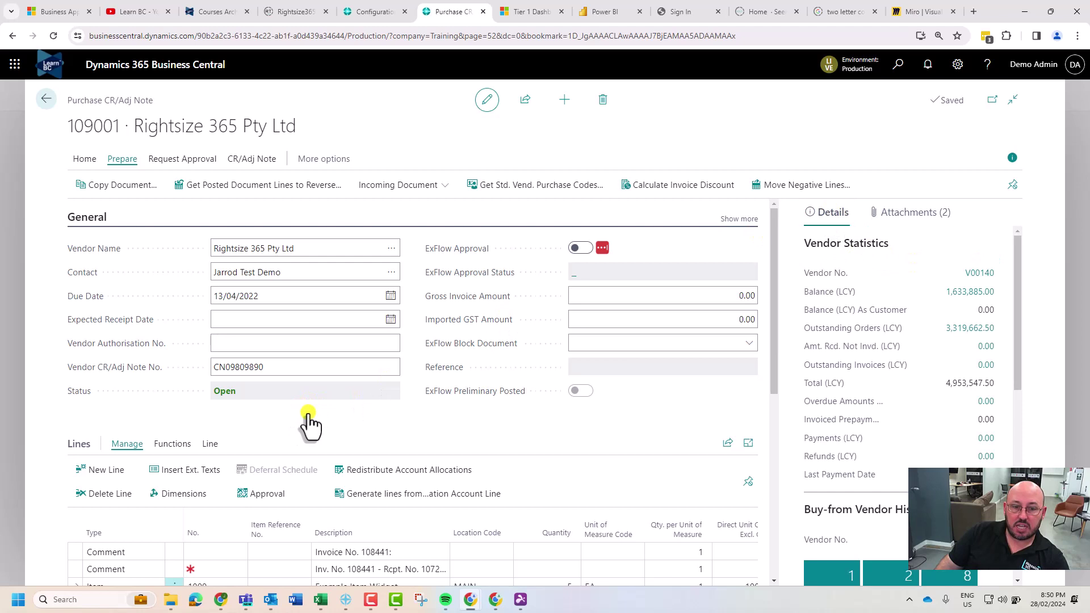
- Set the Reason Code to CANCELLED under Adjustment Details
scroll(352, 421, "down", 1)
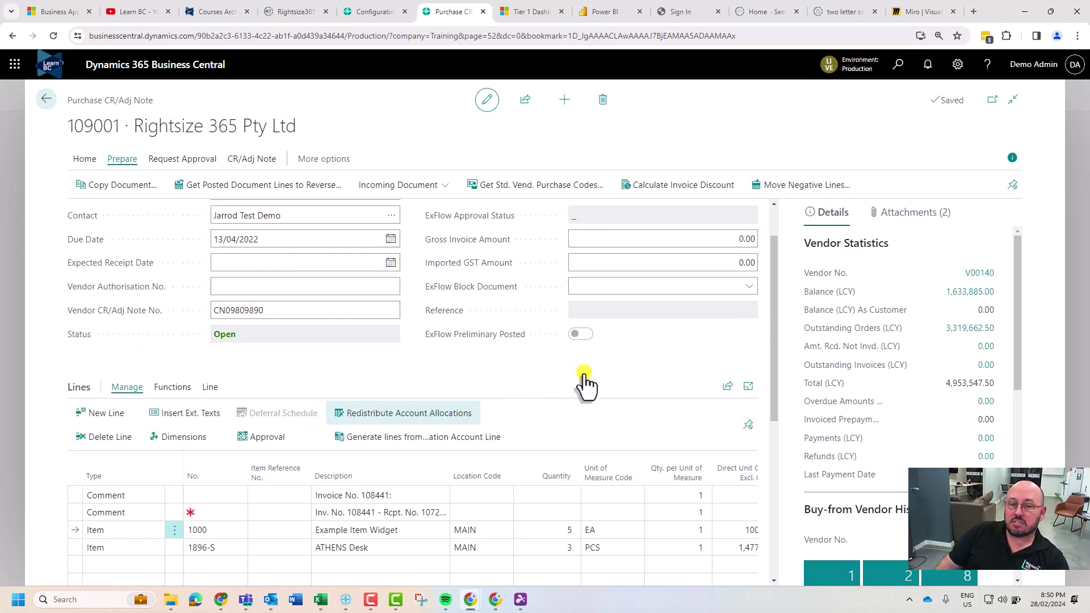
scroll(783, 539, "down", 5)
left_click(159, 554)
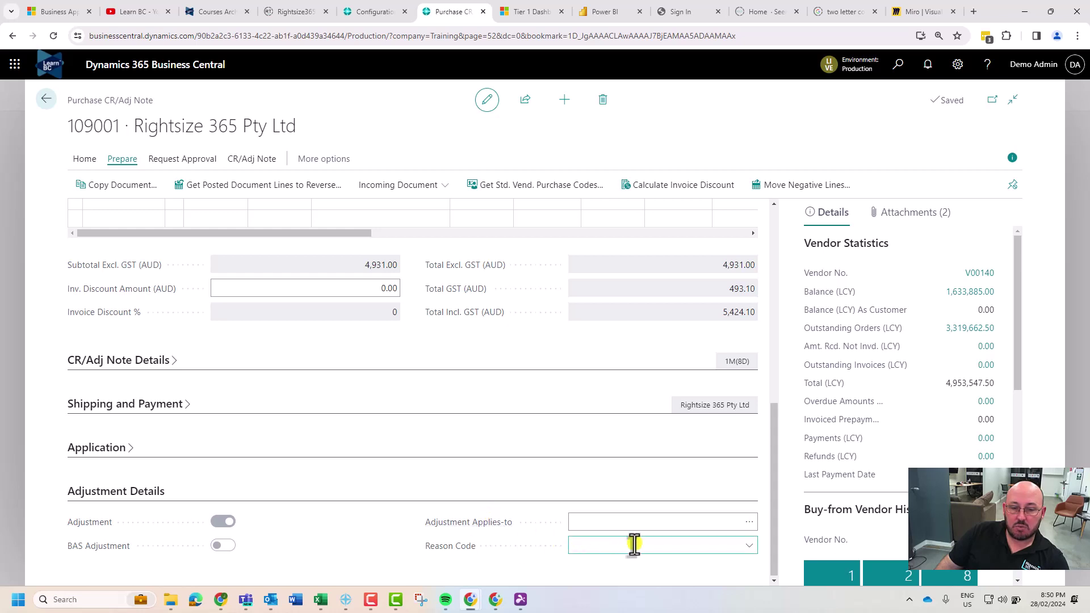
left_click(634, 546)
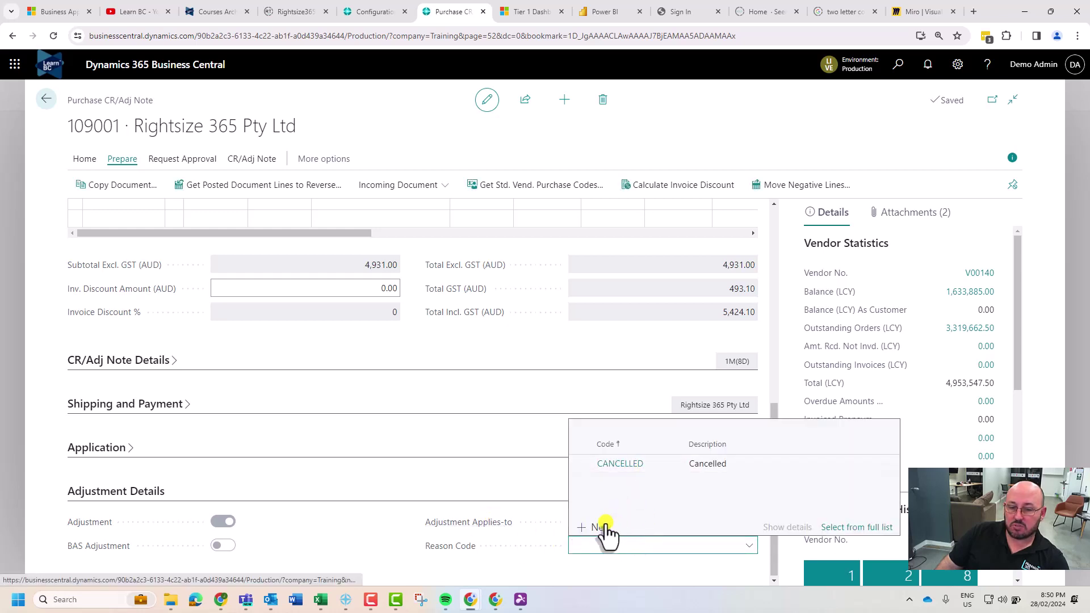
left_click(628, 465)
left_click(453, 475)
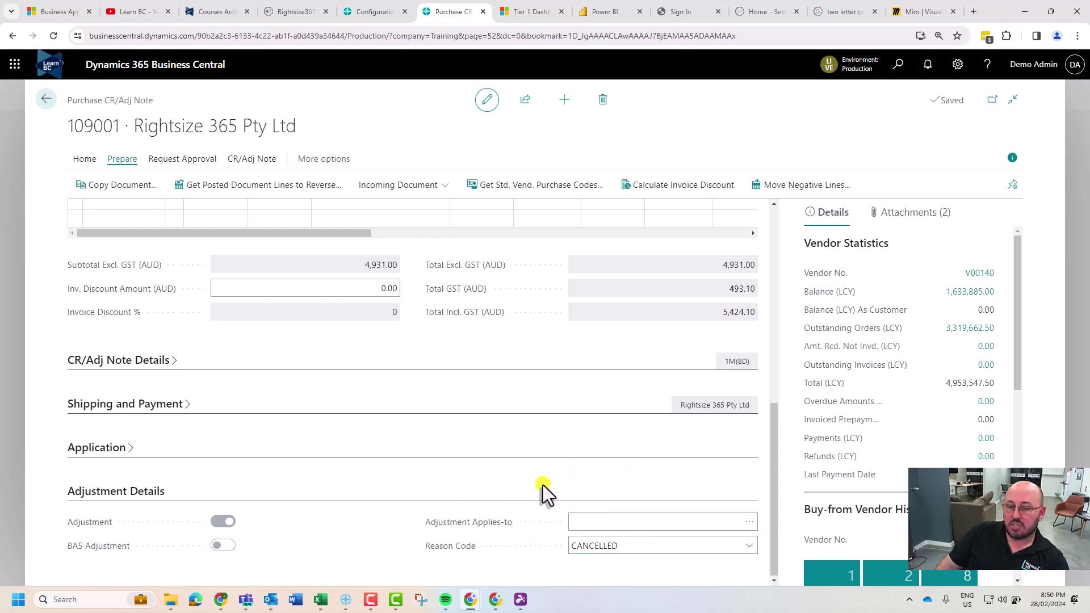
scroll(544, 481, "up", 3)
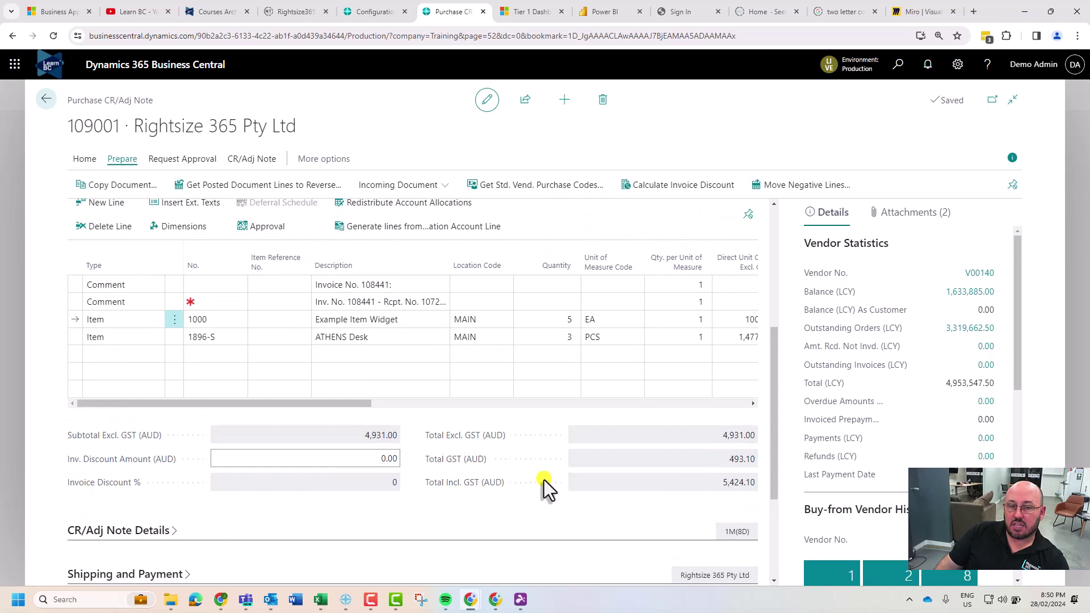
scroll(544, 479, "down", 5)
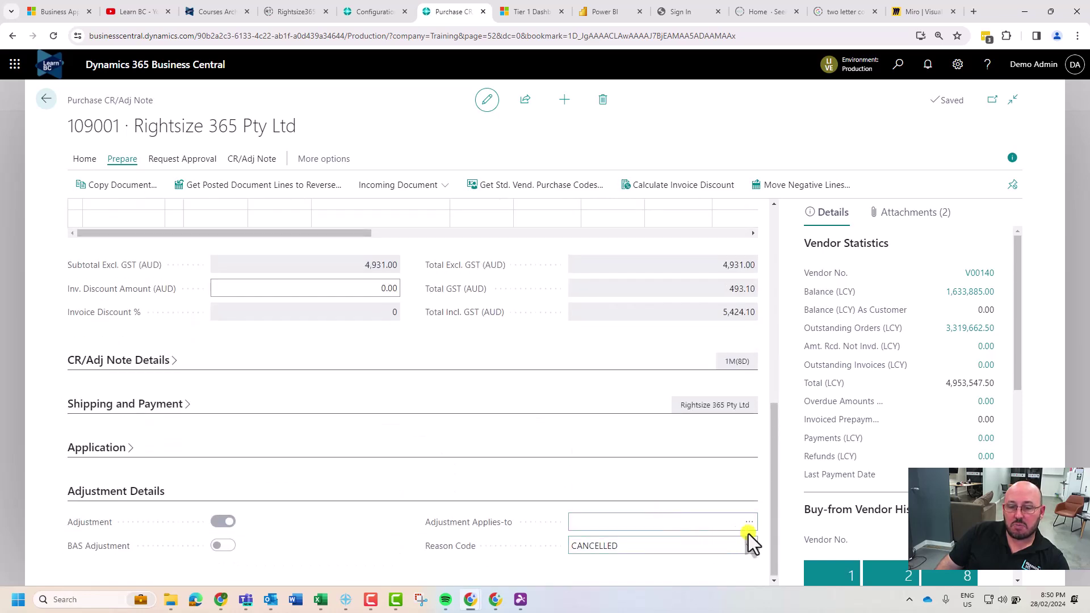
left_click(748, 524)
left_click(749, 524)
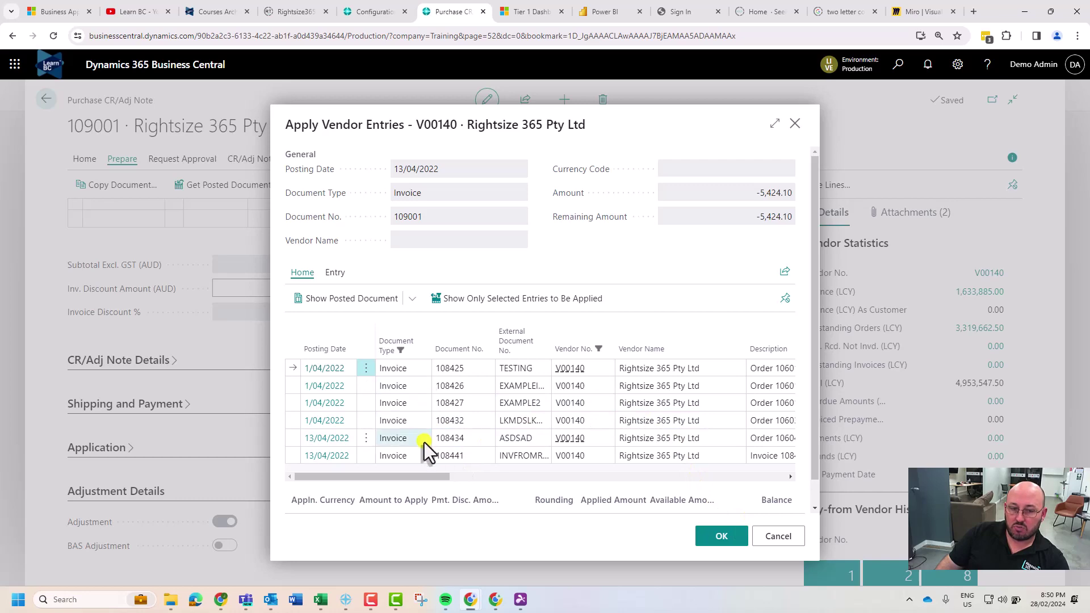
left_click(777, 539)
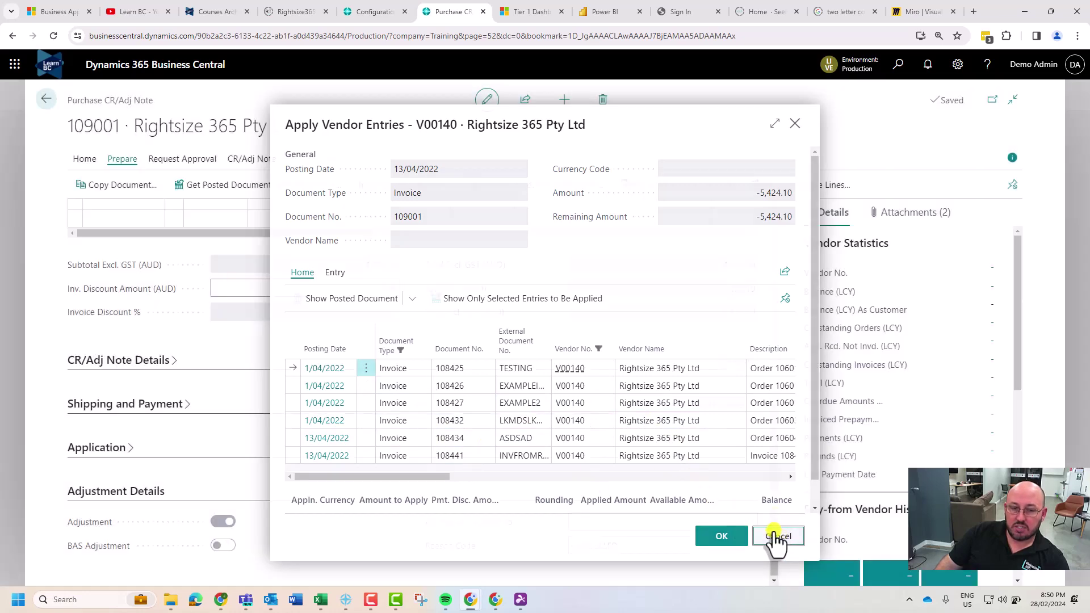
scroll(418, 457, "up", 10)
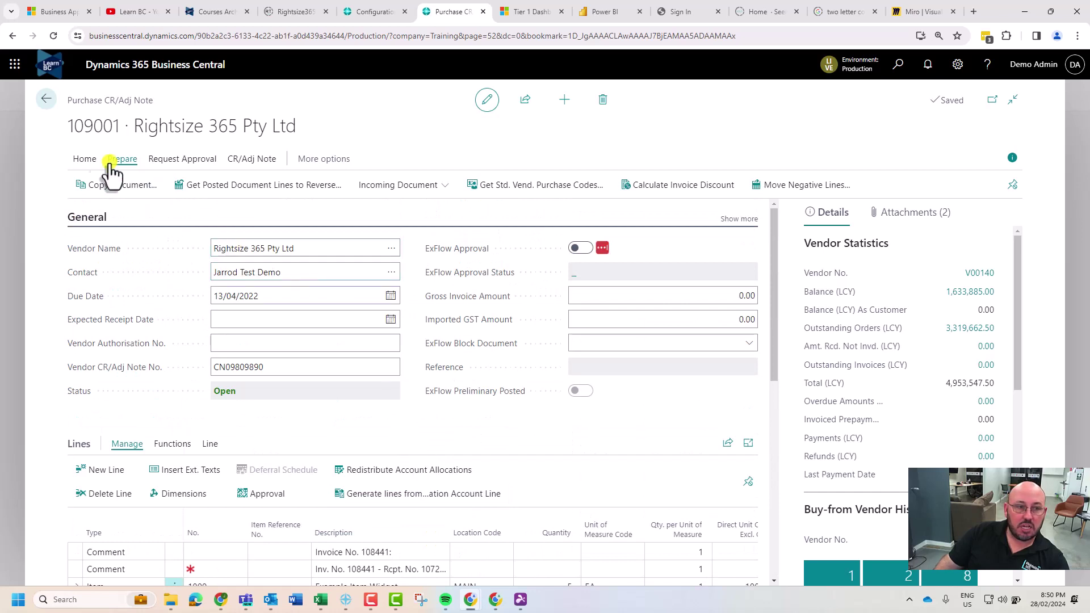
- Preview the posting entries, then post credit note 109001 without opening the posted document
left_click(82, 160)
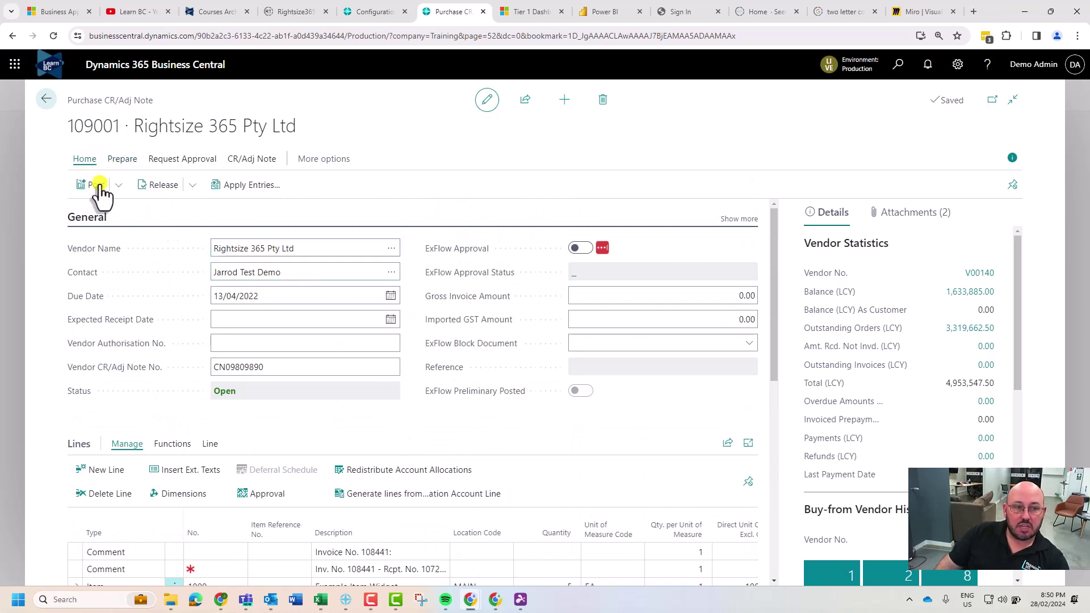
left_click(118, 185)
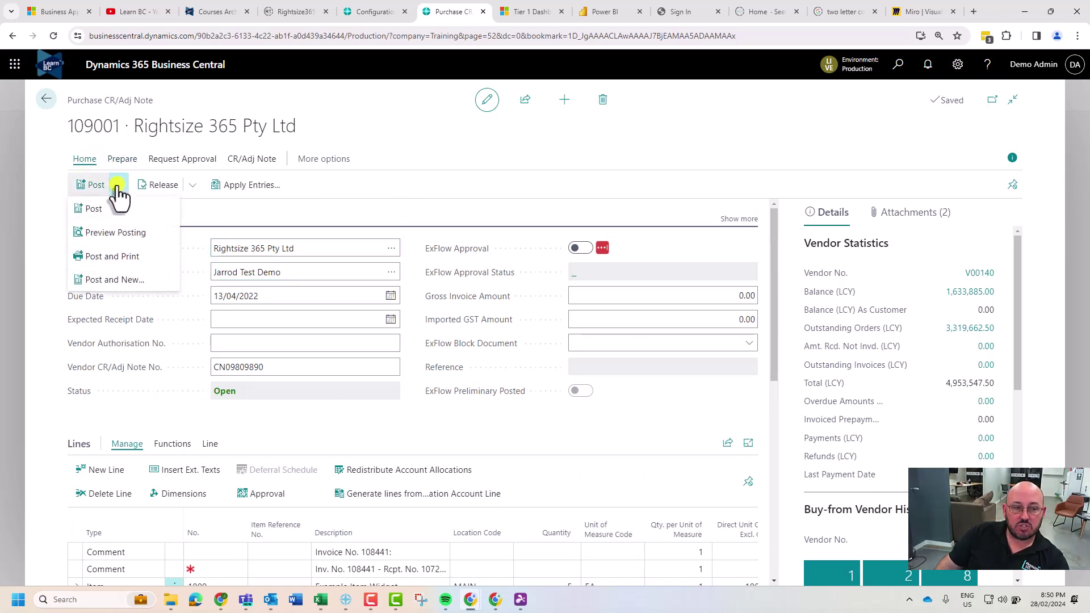
left_click(120, 234)
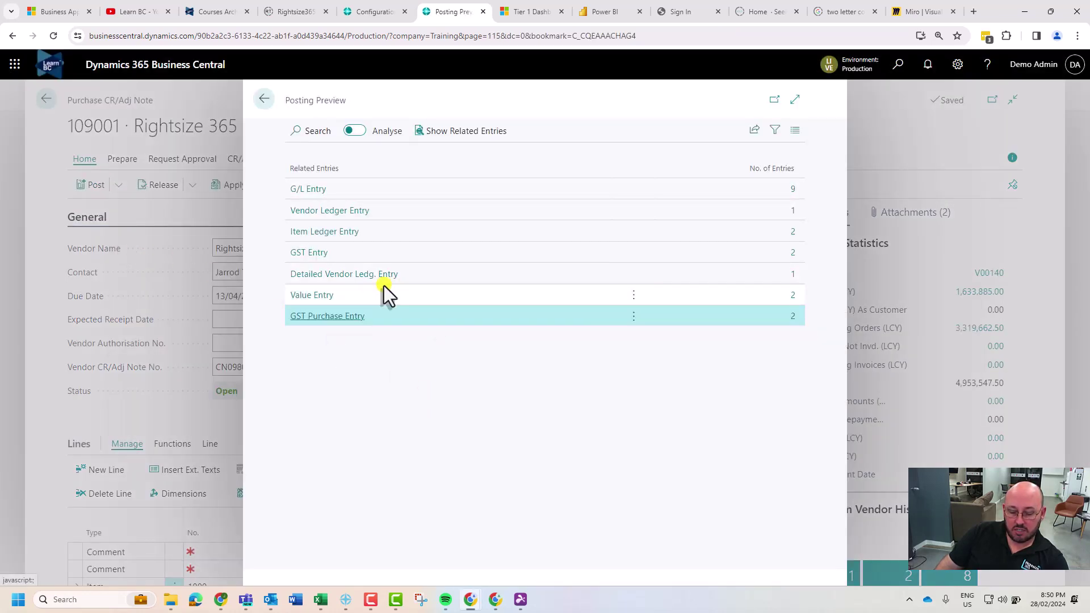
key("Escape")
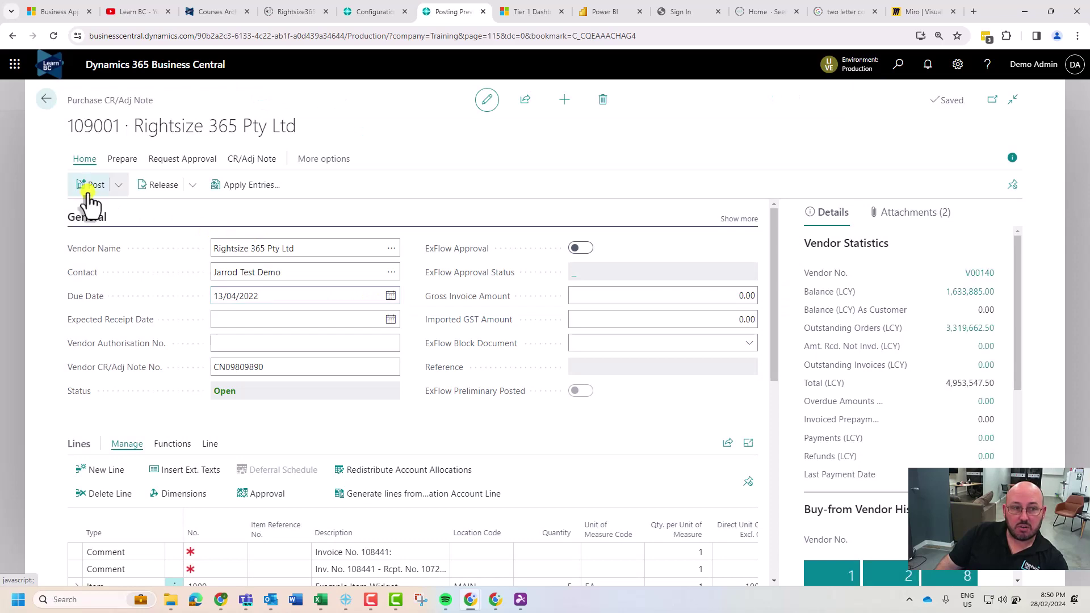
left_click(91, 186)
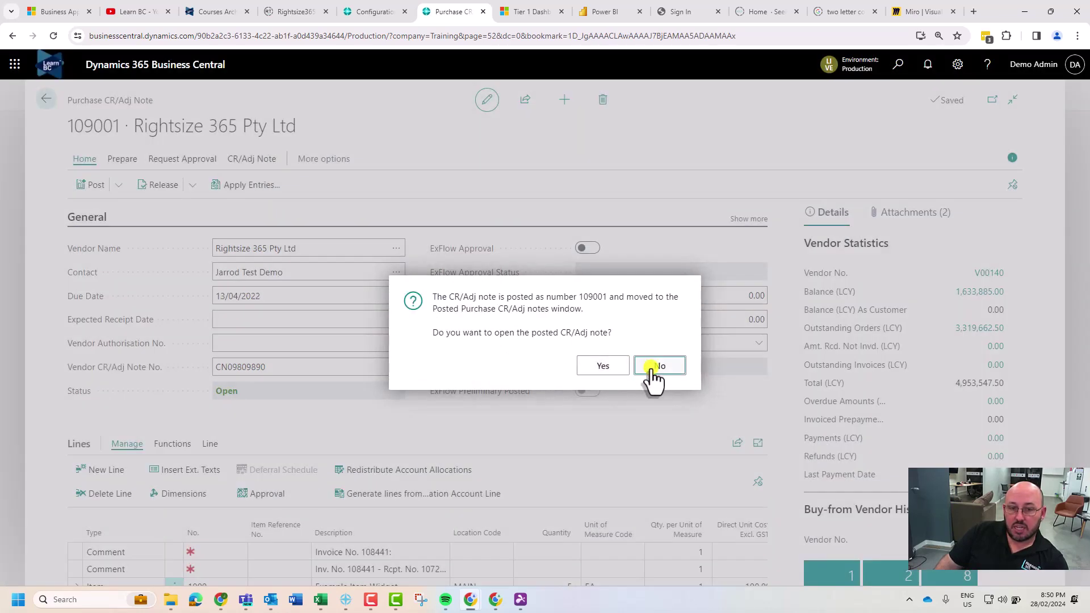
left_click(652, 369)
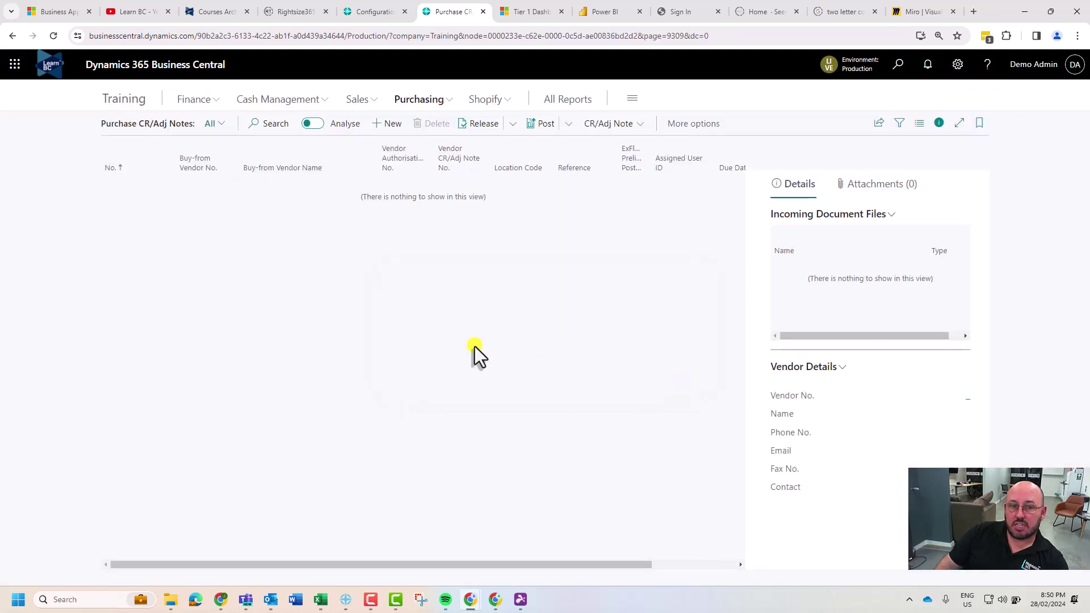
- Show the Purchasing menu on the Training home page again
left_click(418, 103)
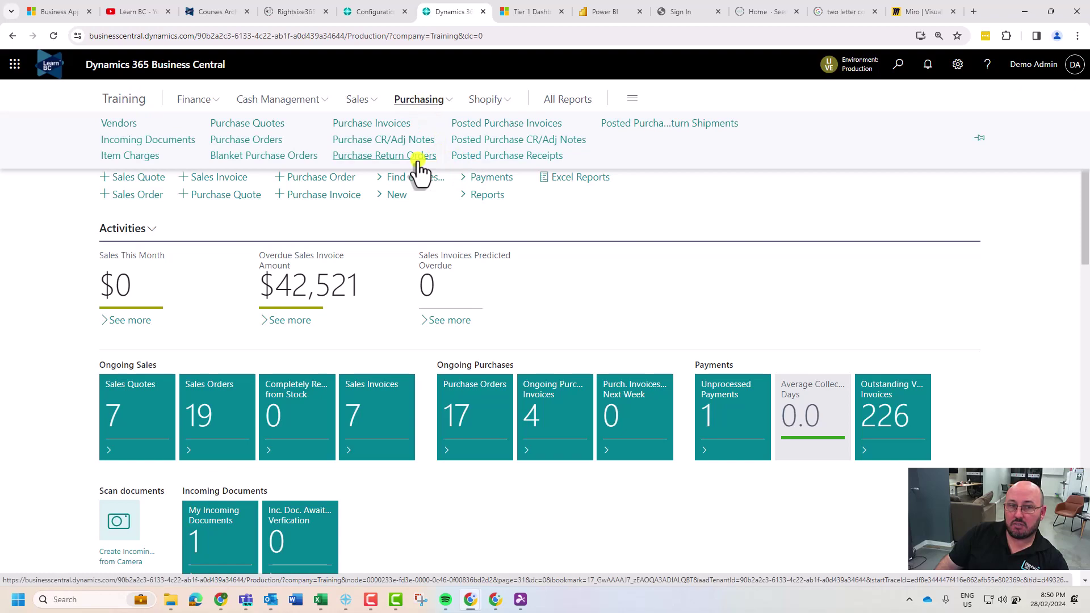
mouse_move(371, 164)
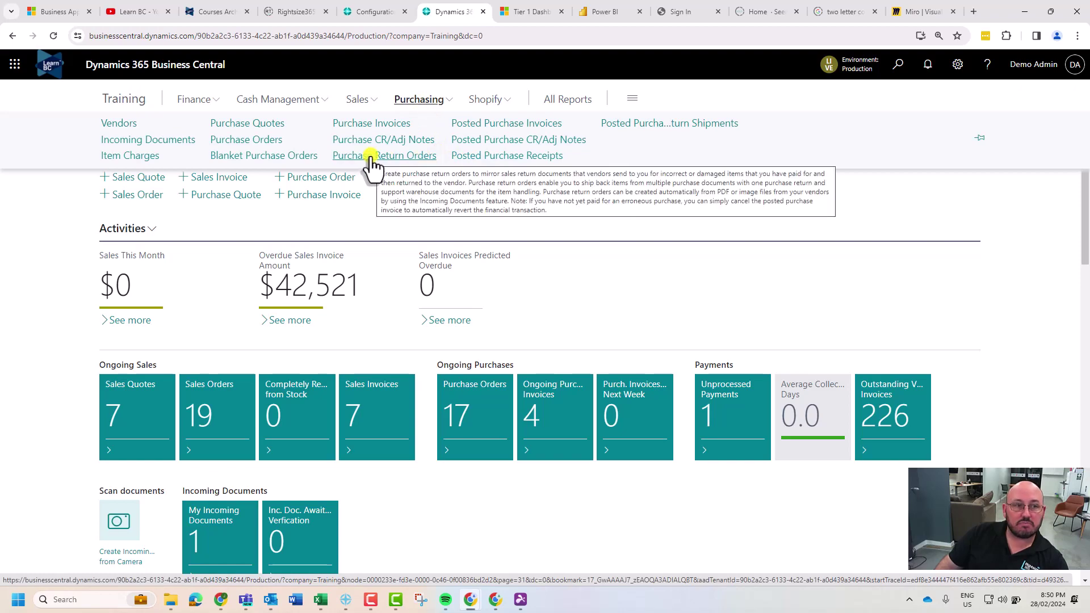